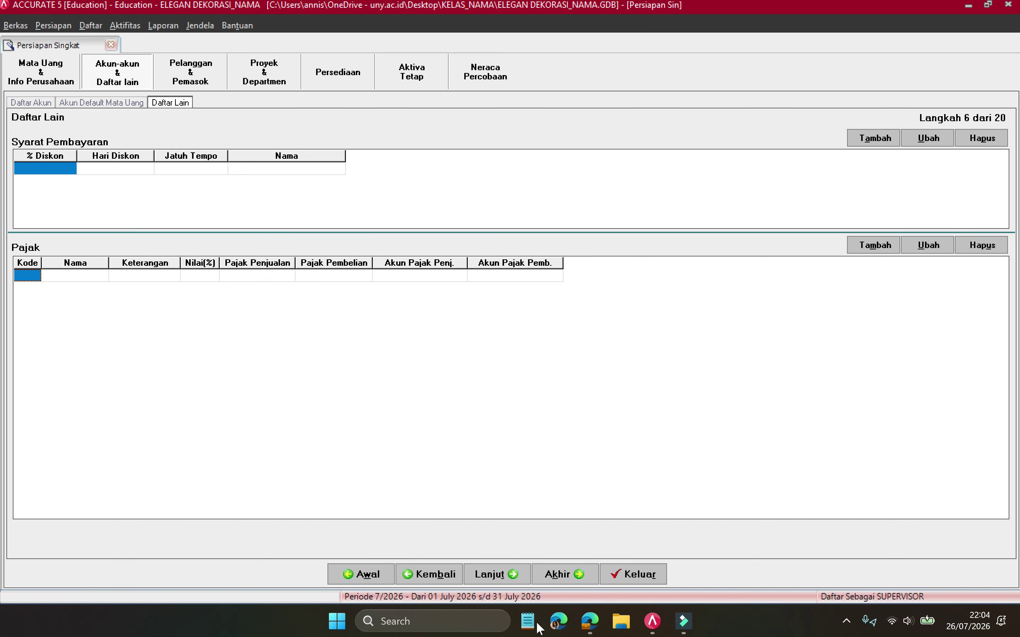
# Switch to the browser and examine the payment terms in the customer and supplier lists of the Soal Perusahaan PDF.
pyautogui.moveTo(590, 620)
pyautogui.click(582, 573)
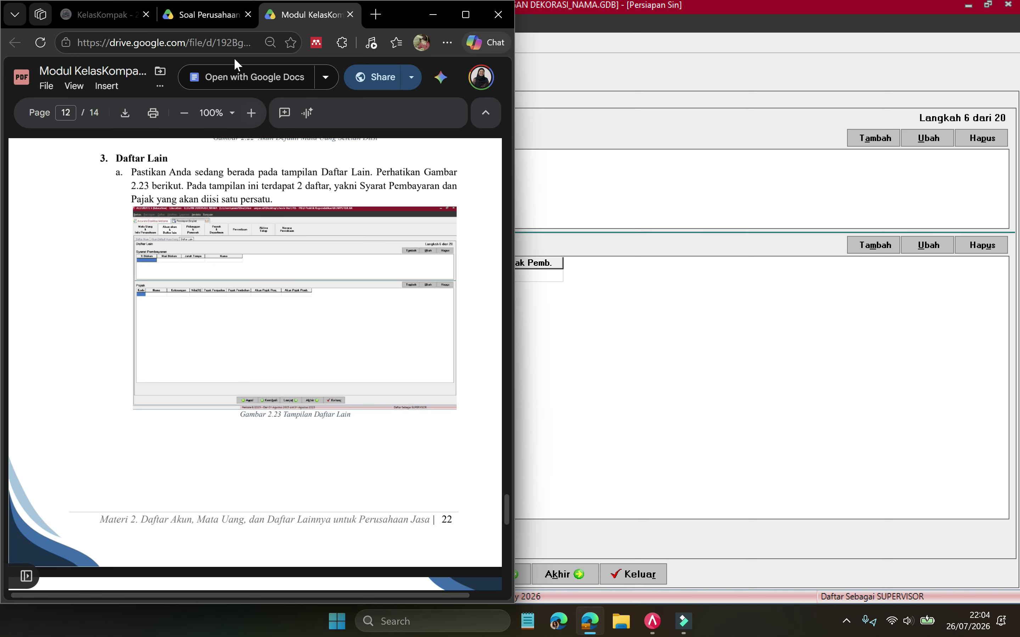
pyautogui.click(219, 15)
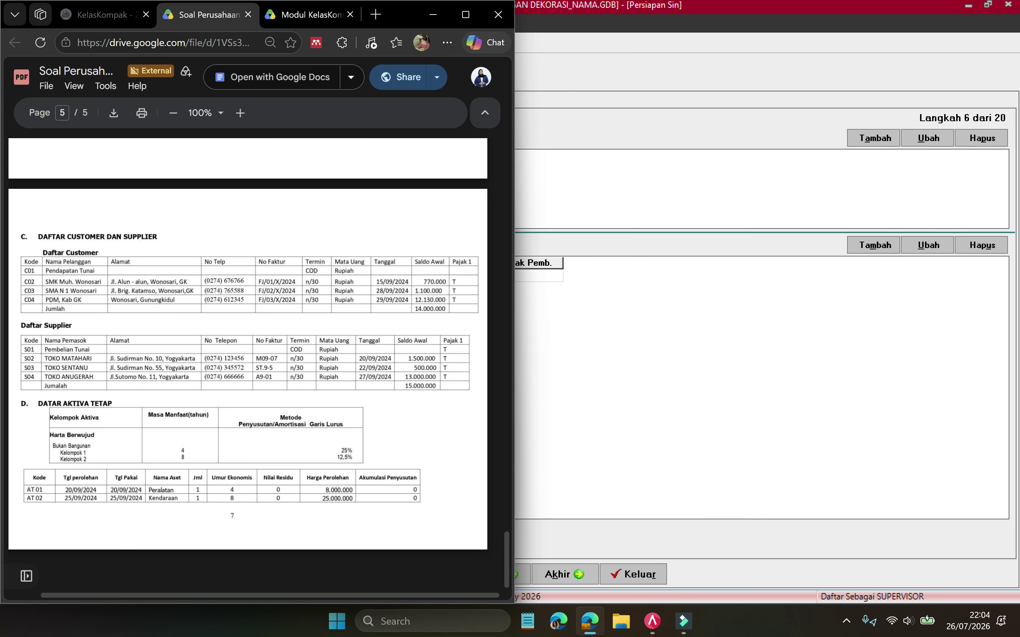
pyautogui.scroll(8, 247, 337)
pyautogui.scroll(-8, 248, 337)
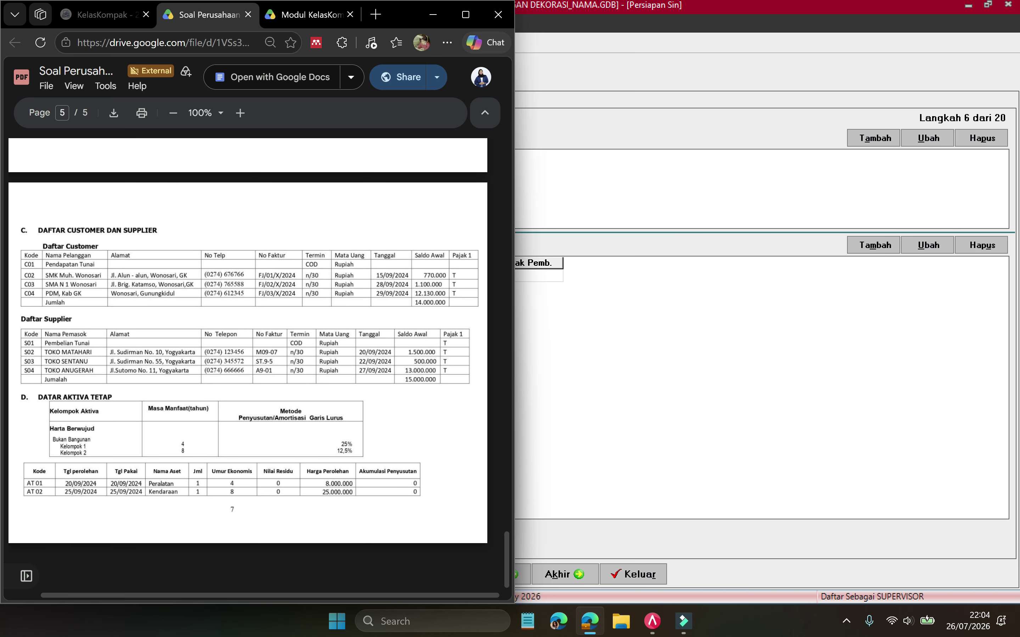
pyautogui.scroll(1, 247, 361)
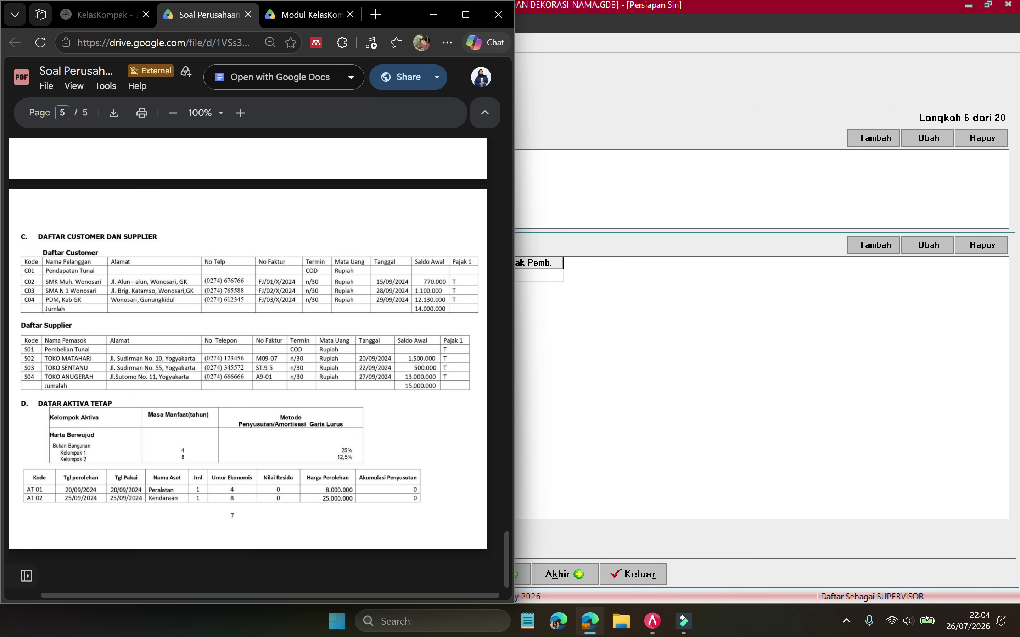
# Place ACCURATE 5 beside the browser and review the Syarat Pembayaran instructions and table in the module PDF.
pyautogui.click(702, 384)
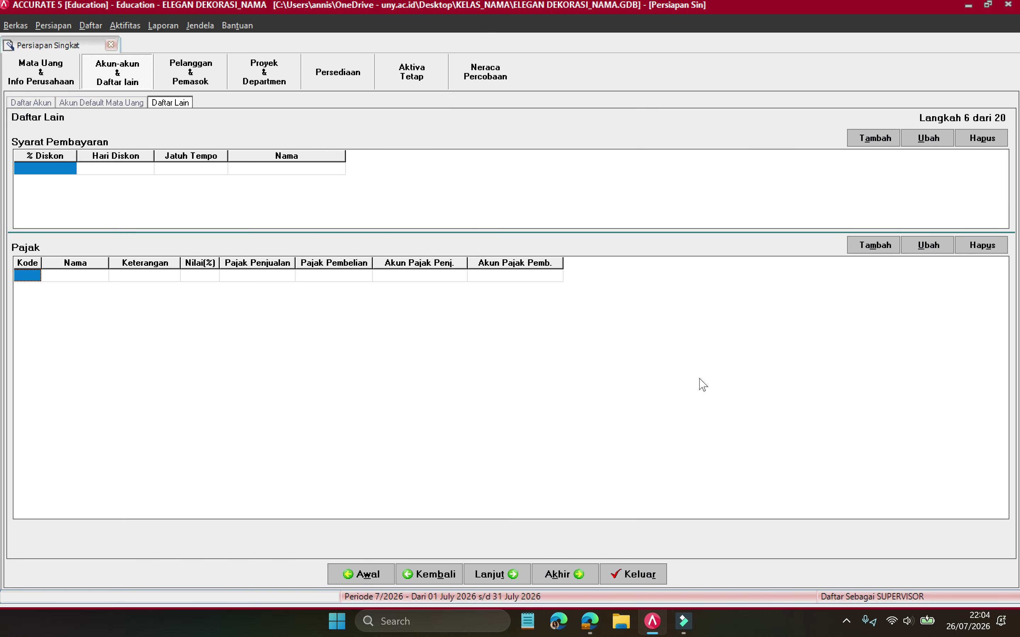
pyautogui.press('super+Right')
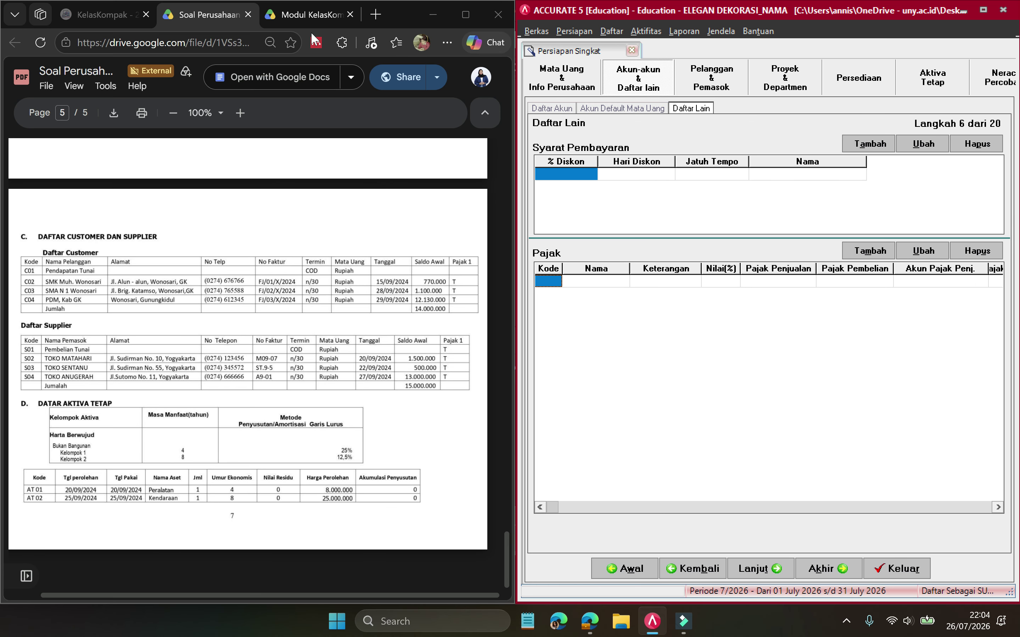
pyautogui.click(305, 18)
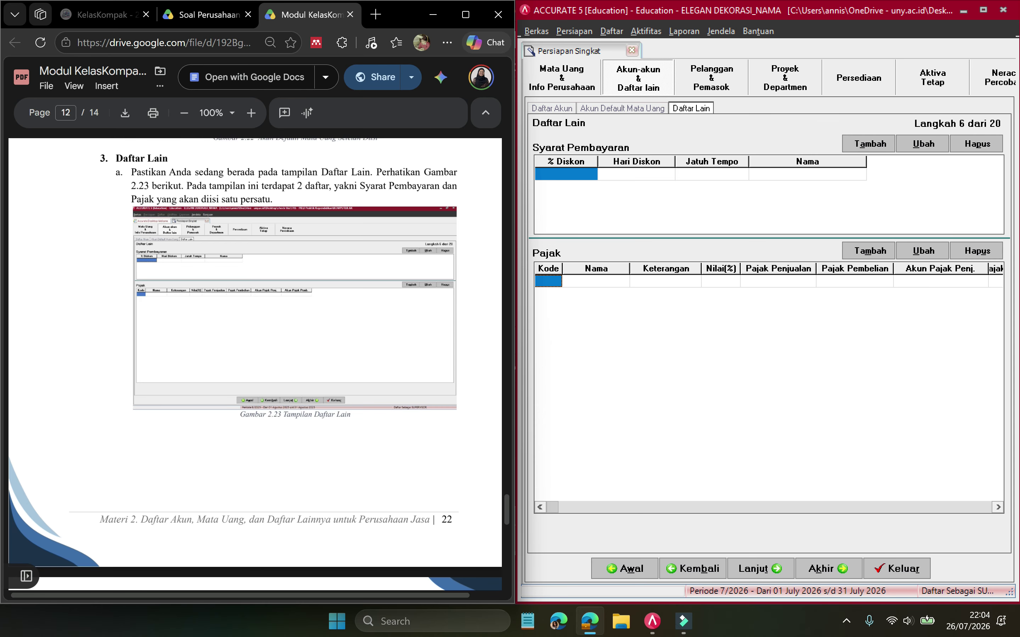
pyautogui.scroll(-10, 255, 364)
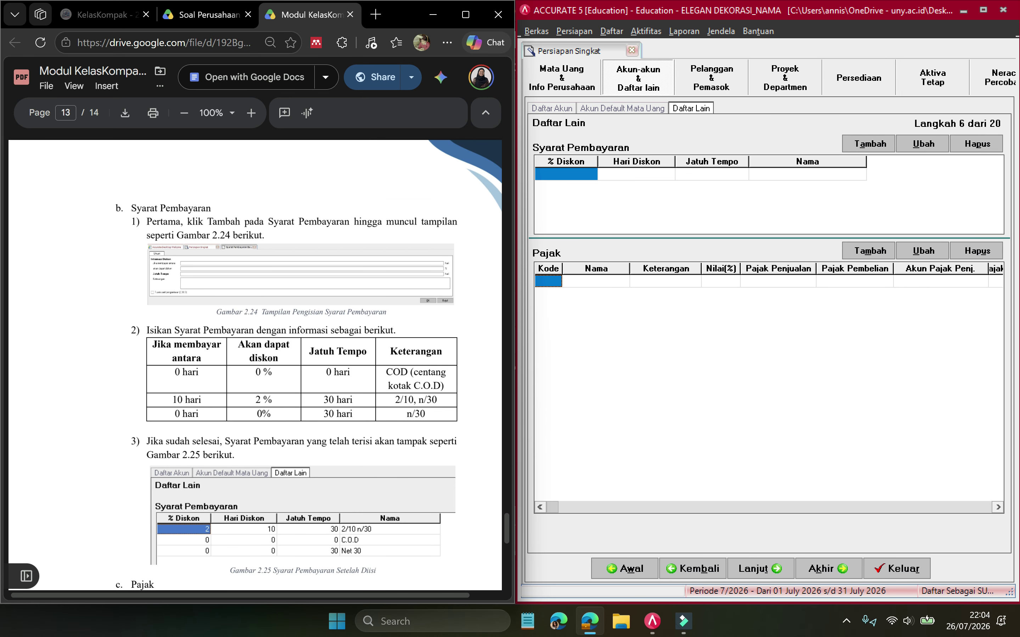
pyautogui.click(200, 17)
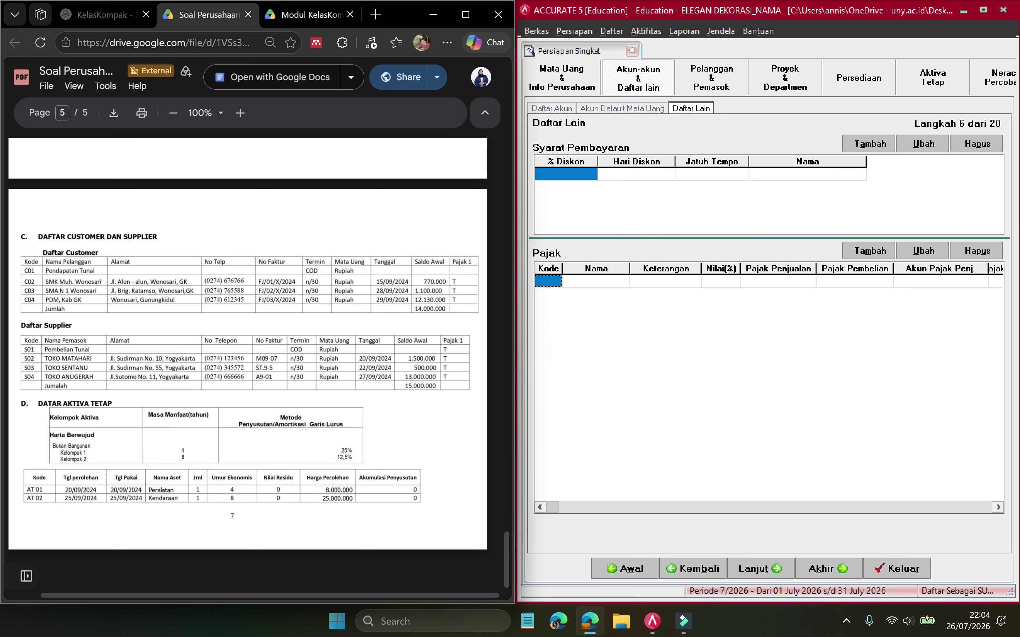
pyautogui.click(308, 16)
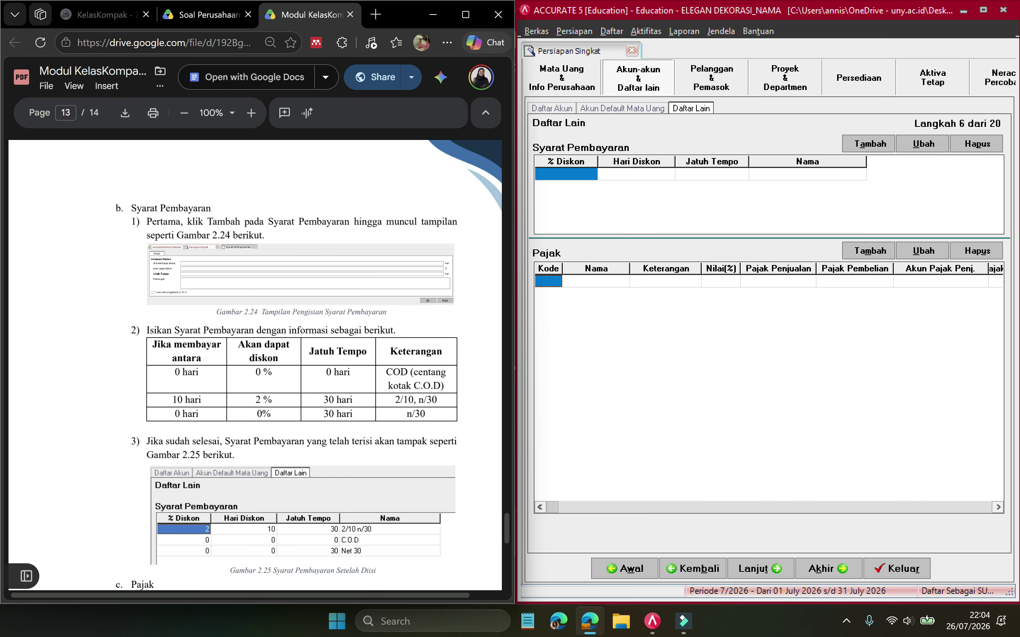
pyautogui.scroll(-1, 295, 363)
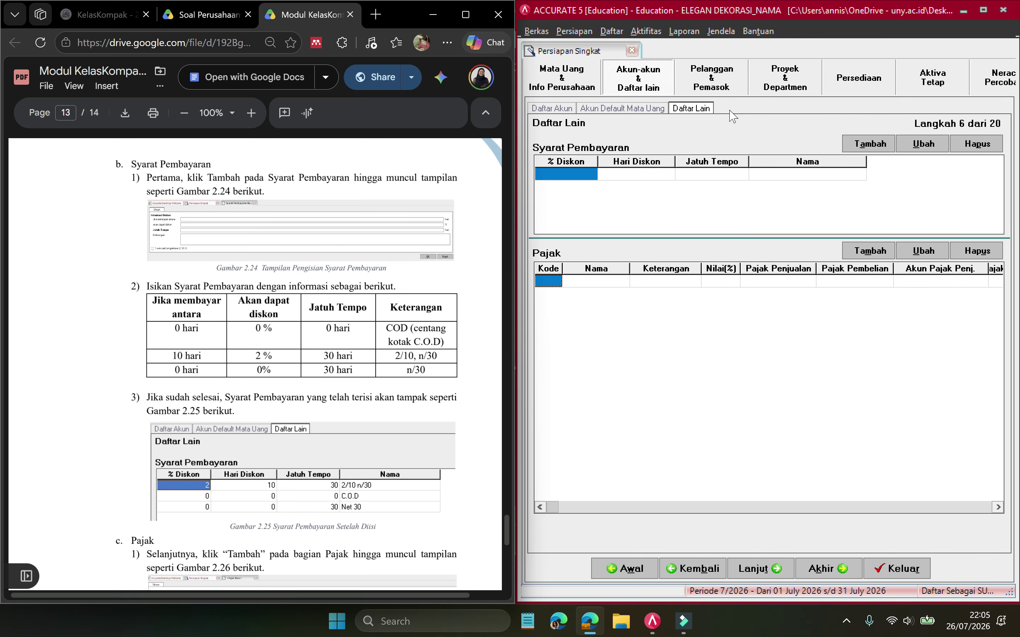
# Maximize ACCURATE and add a payment term with Tunai saat pengantaran (C.O.D) enabled and the description COD.
pyautogui.click(981, 15)
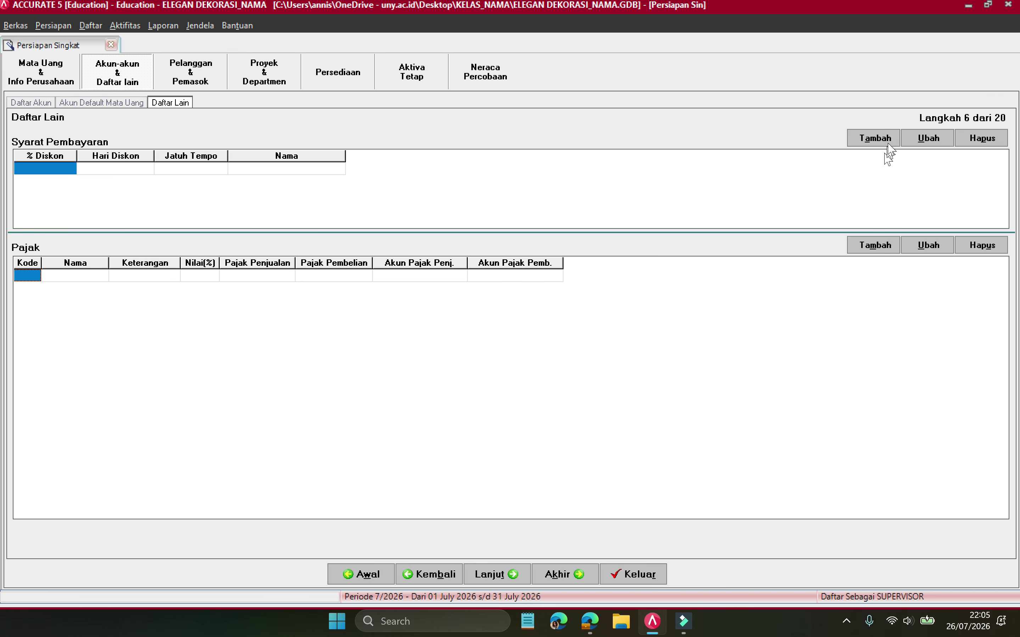
pyautogui.click(867, 136)
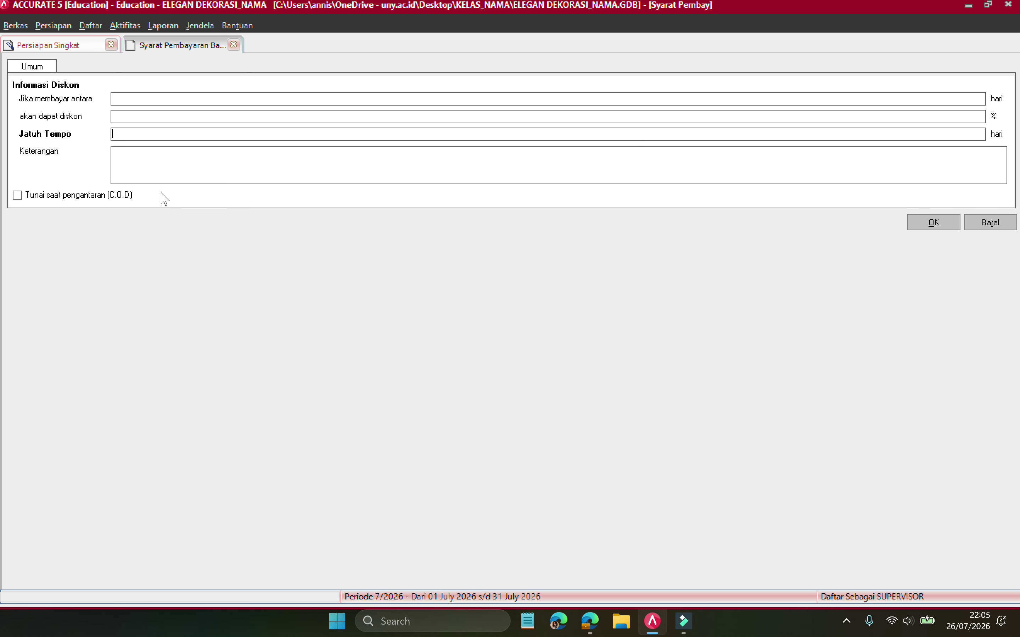
pyautogui.click(18, 195)
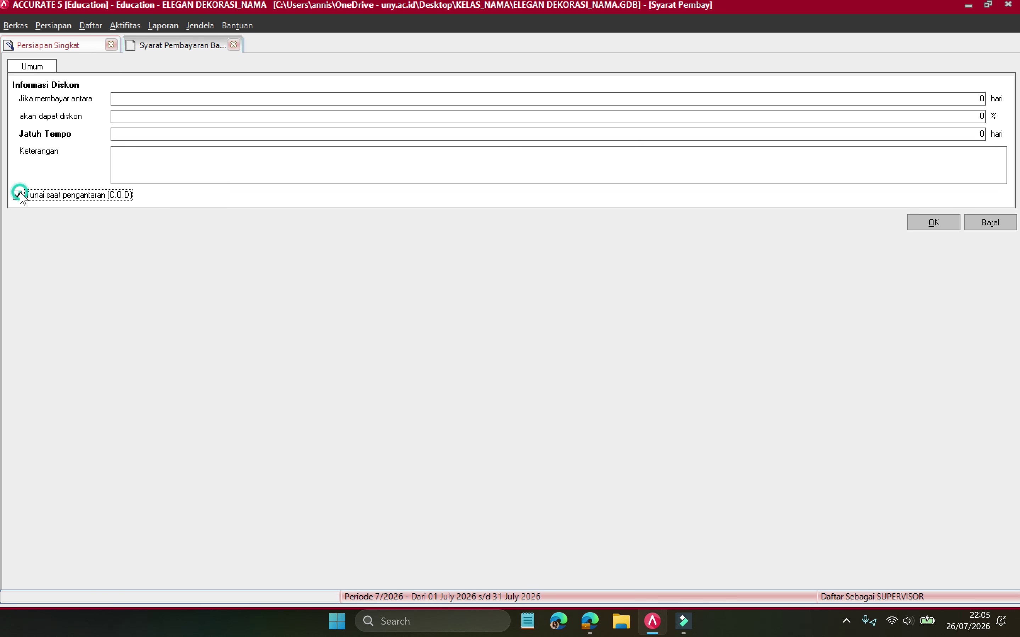
pyautogui.click(409, 171)
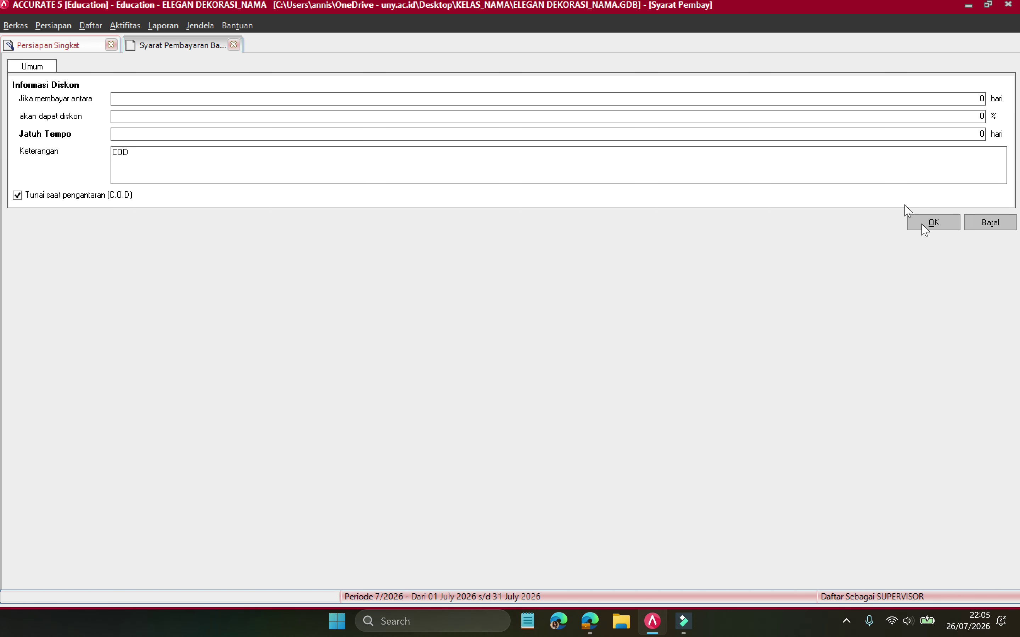
pyautogui.click(933, 223)
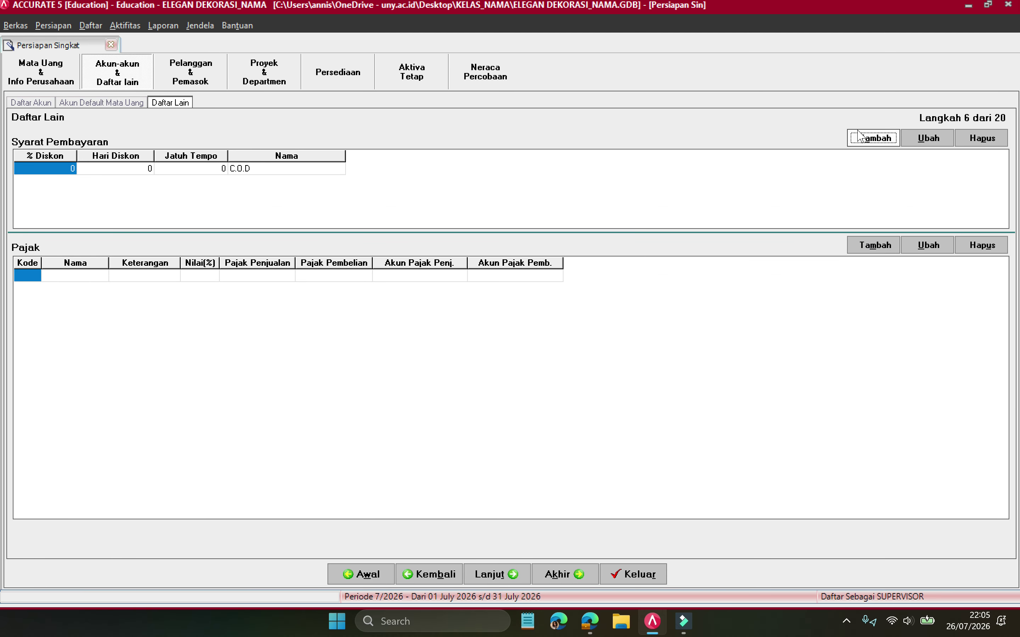
# Add a payment term with a 2% discount within 10 days, due in 30 days, described as 2/10, n/30.
pyautogui.click(882, 143)
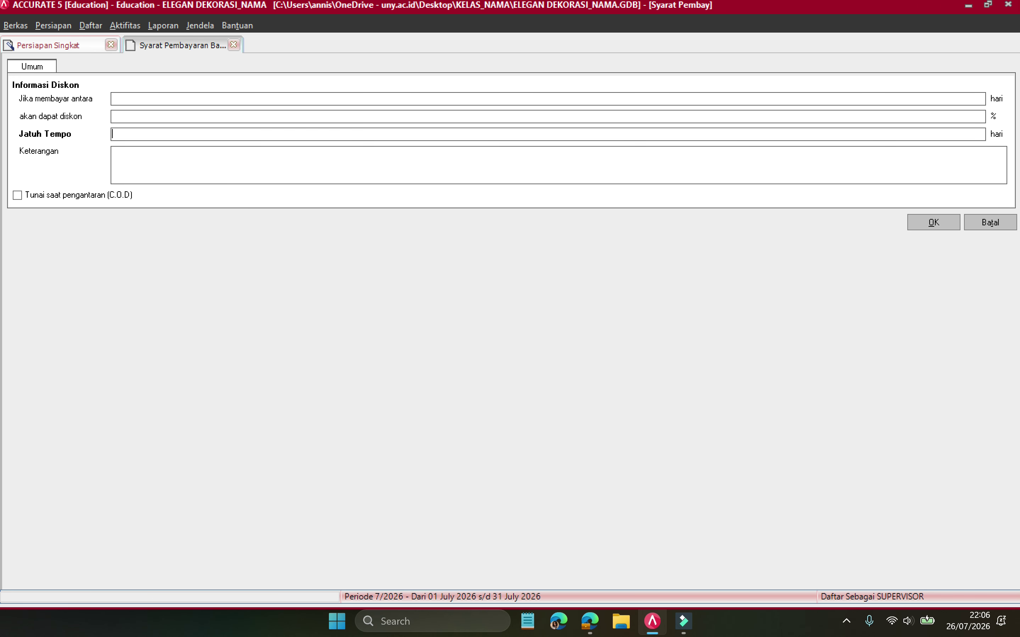
pyautogui.click(258, 98)
pyautogui.write('10')
pyautogui.press('Tab')
pyautogui.press('Tab')
pyautogui.write('30')
pyautogui.press('Tab')
pyautogui.write('2/10, N/30')
pyautogui.click(926, 229)
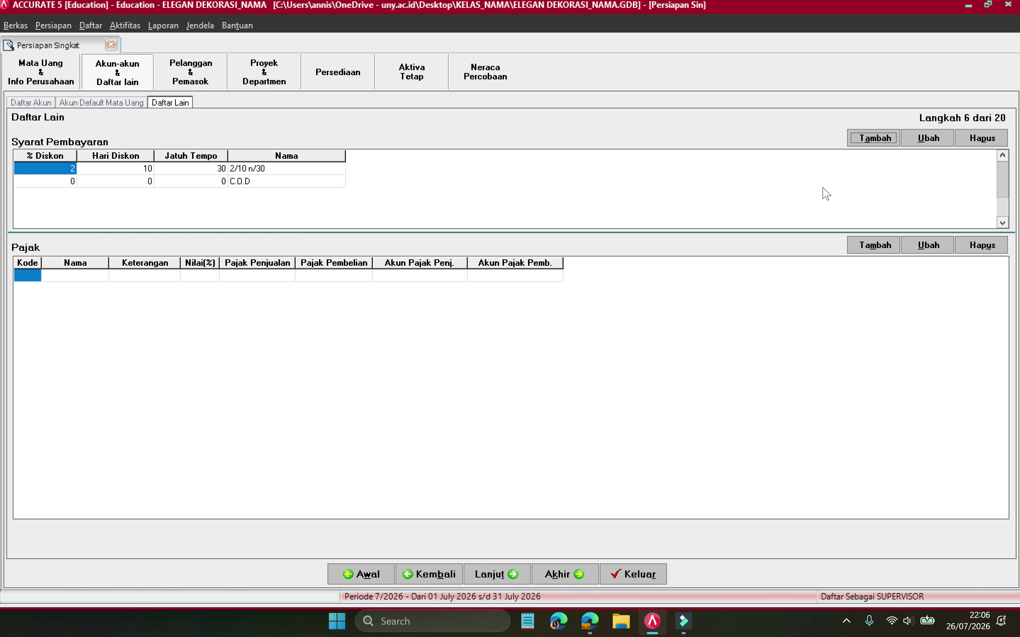
# Add a payment term with 0 discount days, 0% discount, a 30-day due period and the description n/30.
pyautogui.click(872, 139)
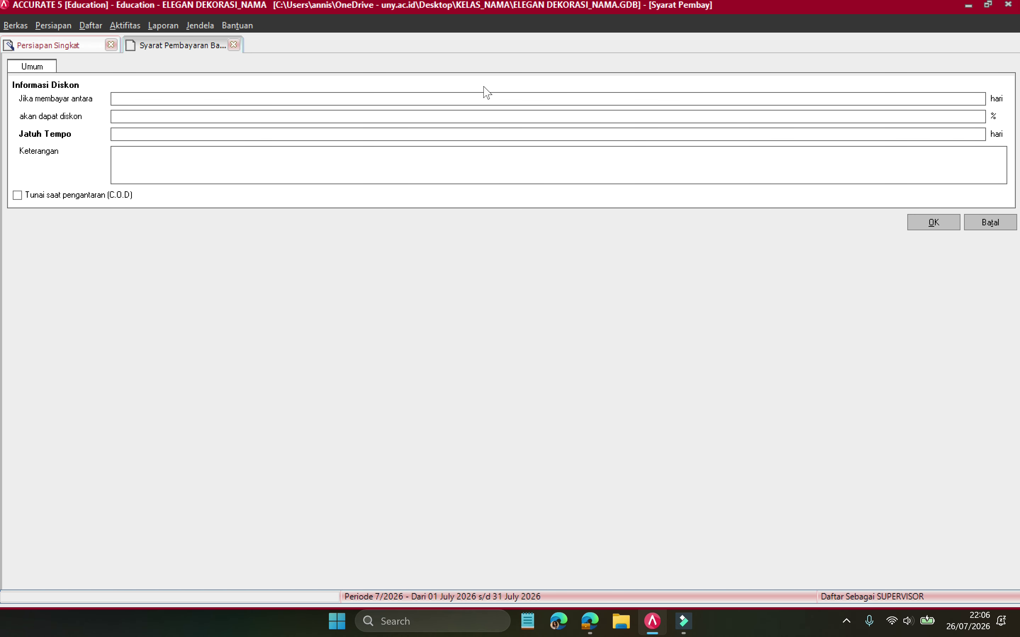
pyautogui.write('0')
pyautogui.press('Tab')
pyautogui.press('Tab')
pyautogui.press('Tab')
pyautogui.write('30')
pyautogui.press('Tab')
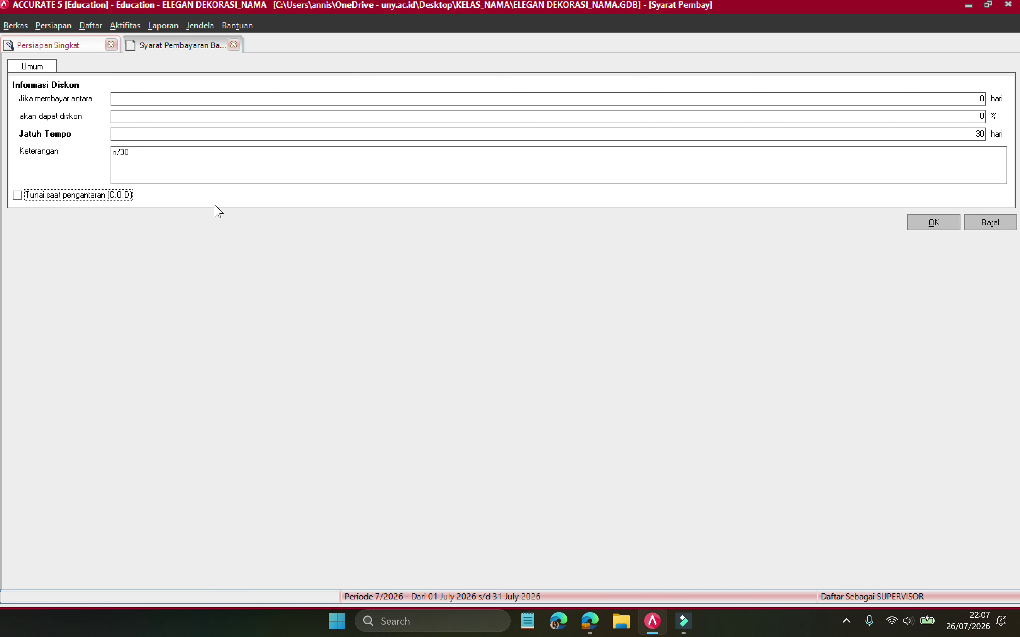
pyautogui.click(939, 222)
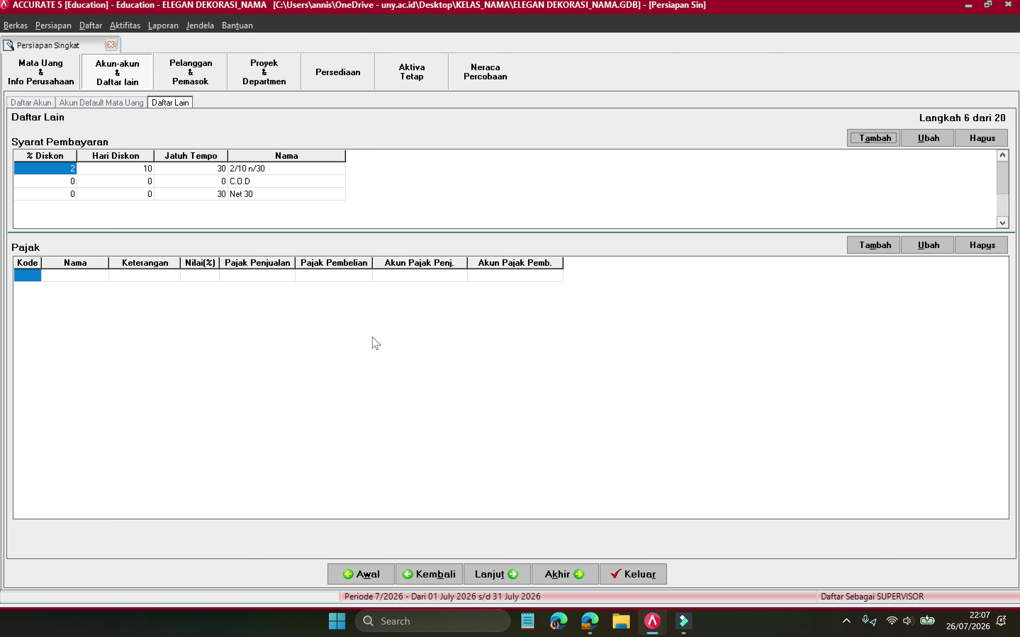
# Open a new tax record, consult the Pajak table in the module PDF and return to the blank record.
pyautogui.moveTo(684, 621)
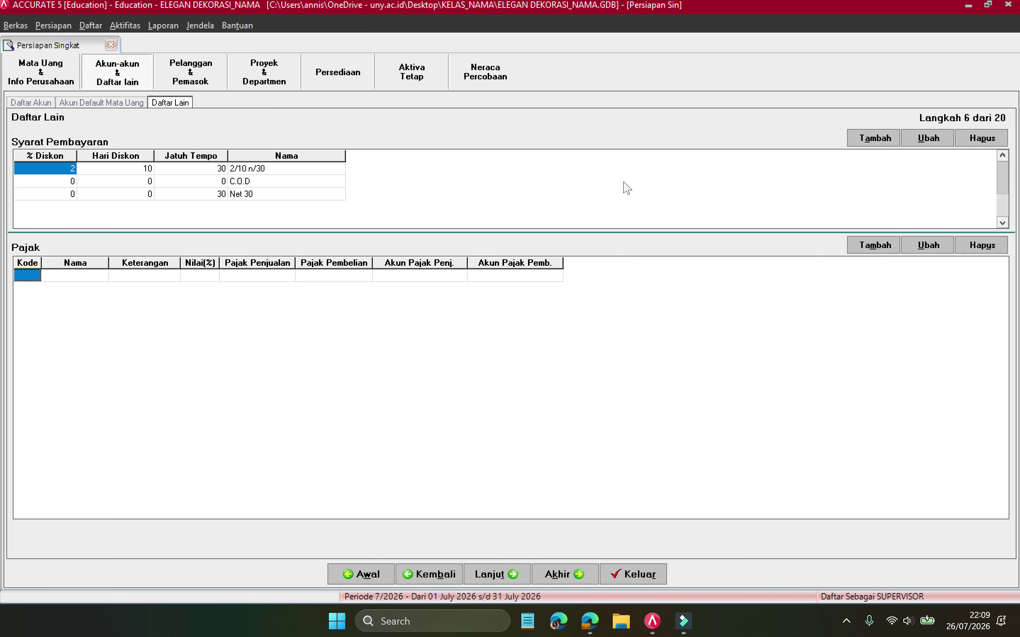
pyautogui.click(874, 251)
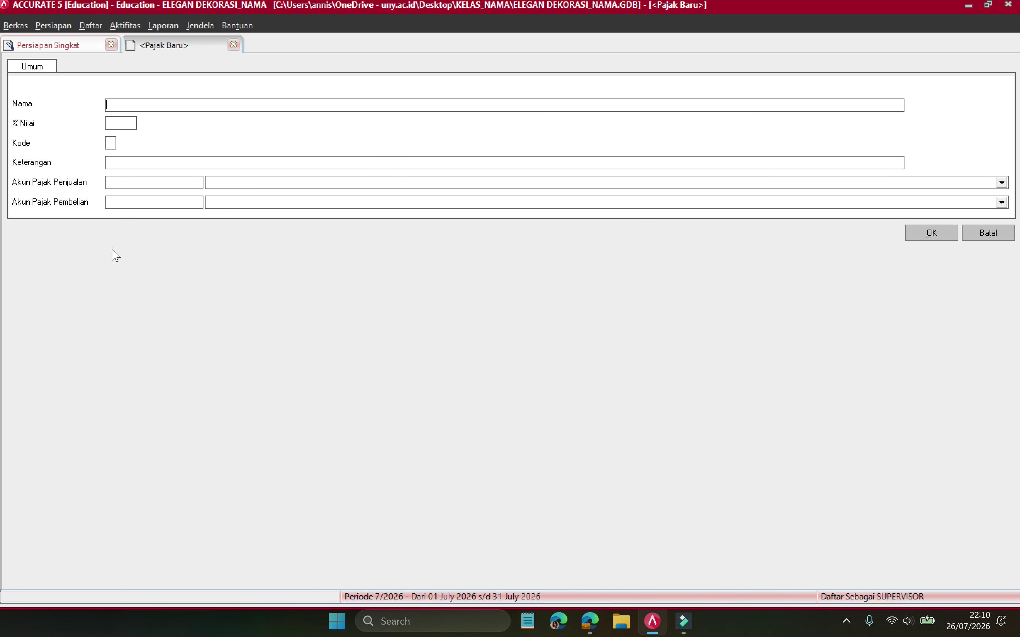
pyautogui.hotkey('alt', 'Tab')
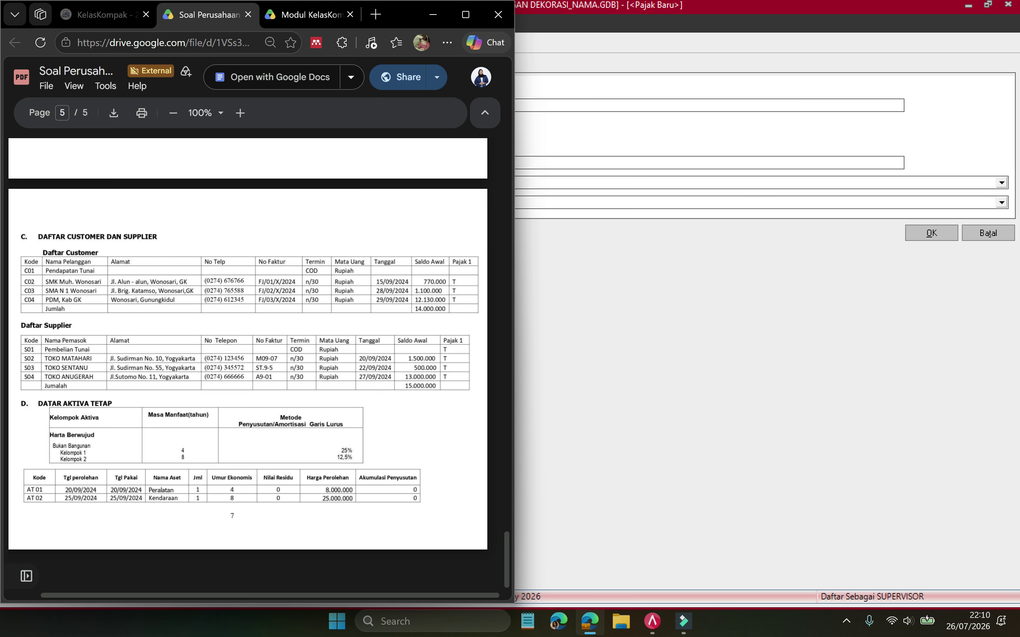
pyautogui.click(306, 18)
pyautogui.scroll(-1, 255, 364)
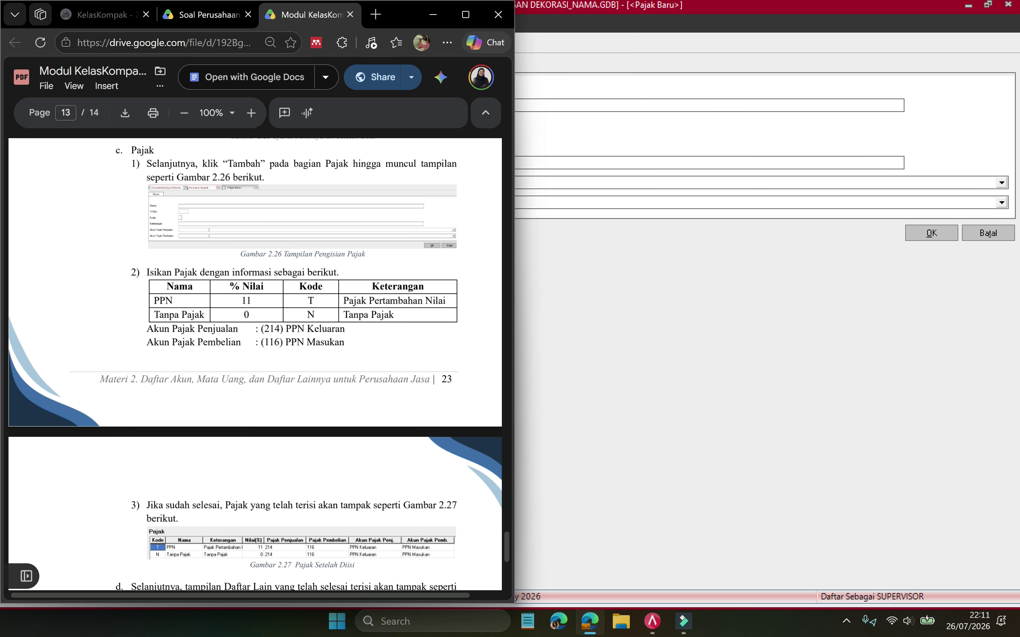
pyautogui.click(630, 346)
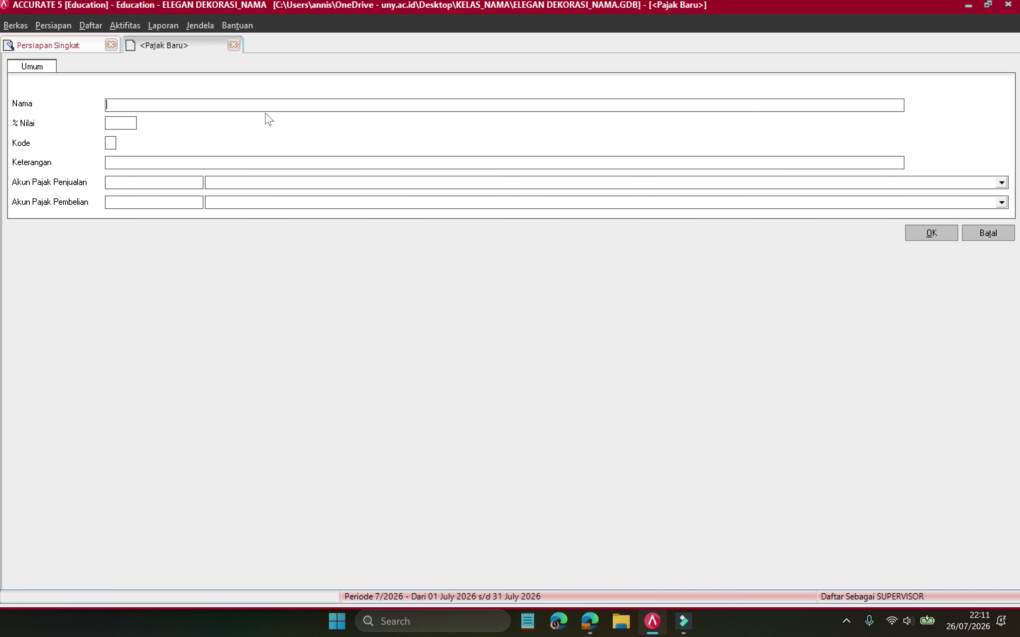
# Fill in the new tax with name PPN, rate 11%, code T and description Pajak Pertambahan Nilai.
pyautogui.write('PPN')
pyautogui.press('Tab')
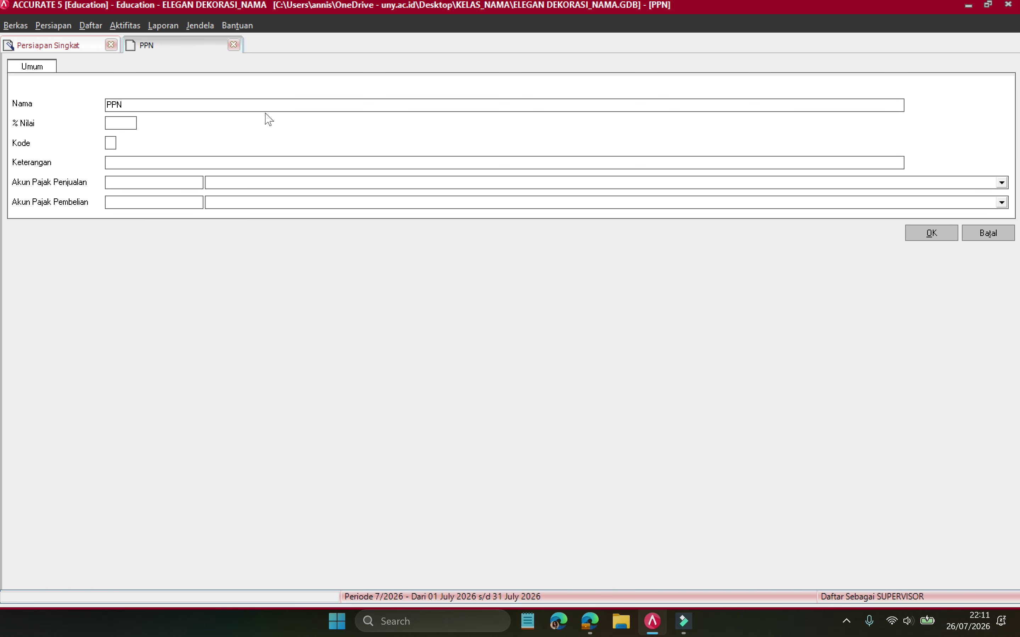
pyautogui.write('11')
pyautogui.press('Tab')
pyautogui.write('T')
pyautogui.press('Tab')
pyautogui.write('Pajak Pertambahan Nilai')
# Assign PPN Keluaran as the sales tax account and PPN Masukan as the purchase tax account, and save the PPN tax.
pyautogui.click(271, 186)
pyautogui.write('P')
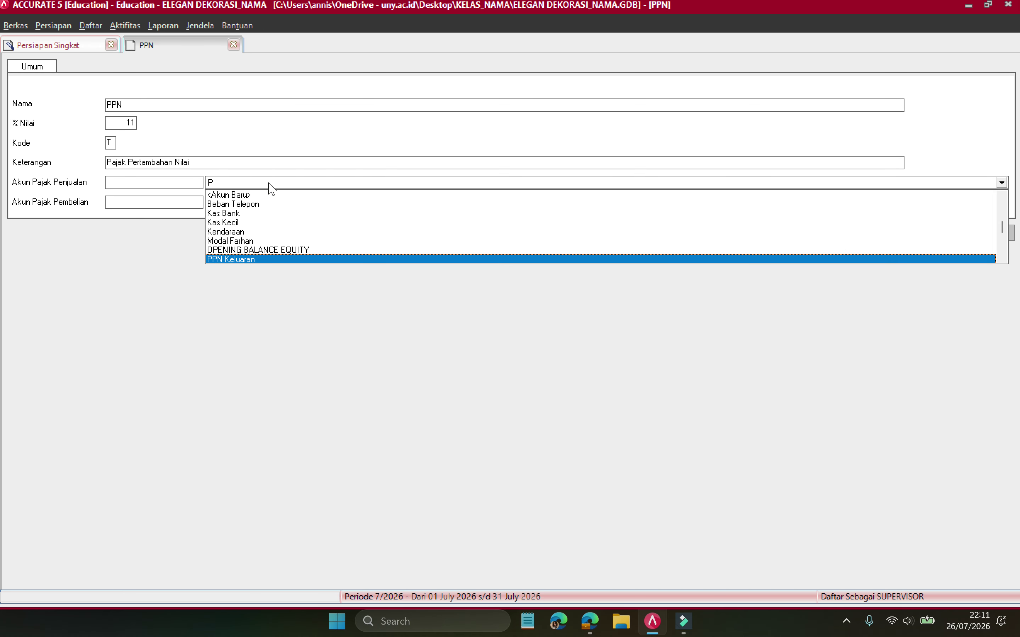
pyautogui.press('Return')
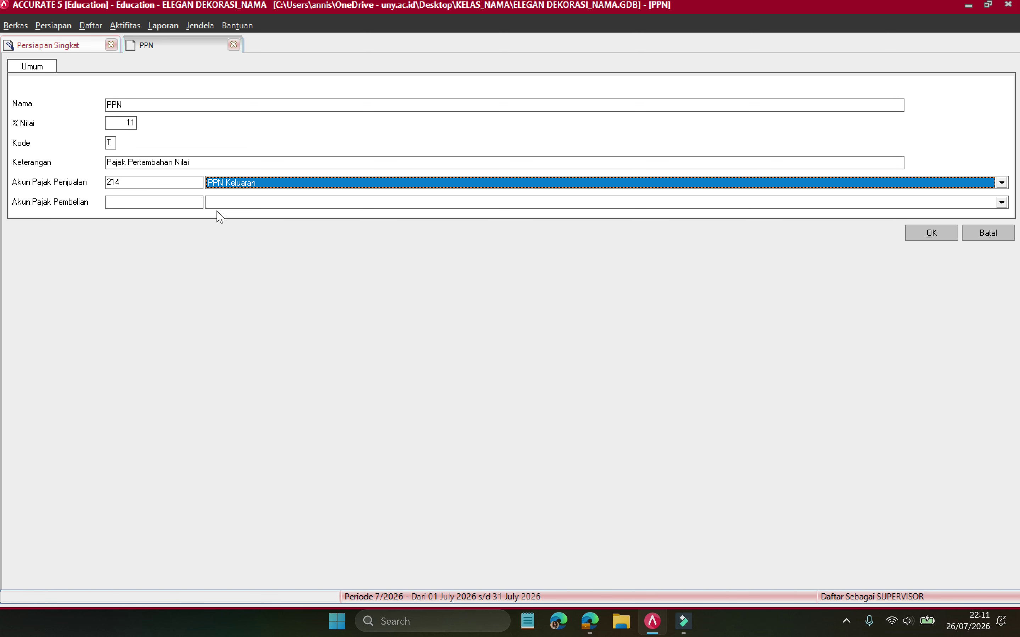
pyautogui.click(229, 203)
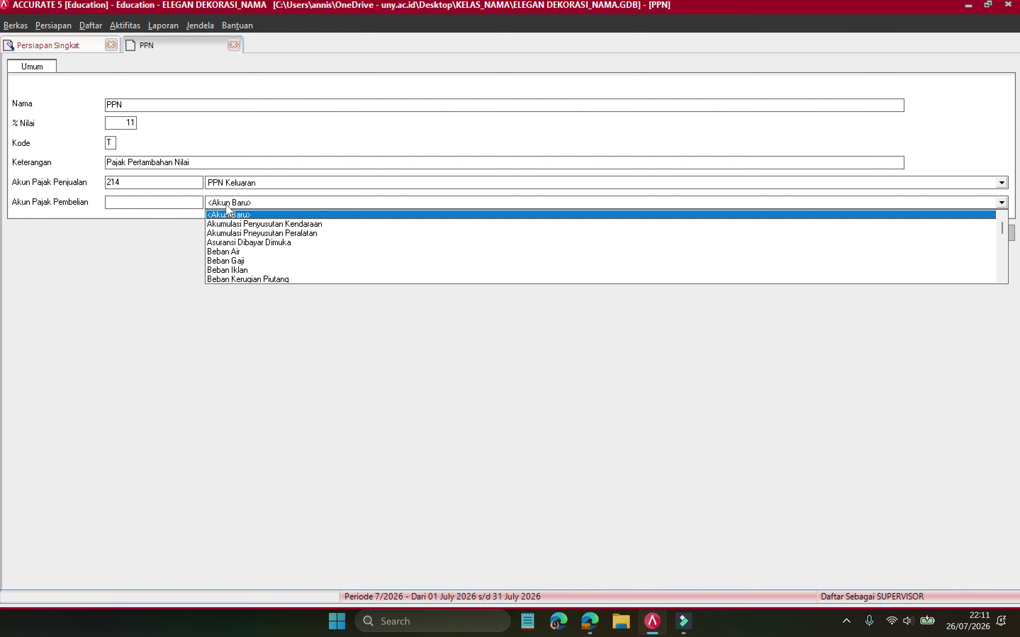
pyautogui.write('PP')
pyautogui.press('BackSpace')
pyautogui.press('BackSpace')
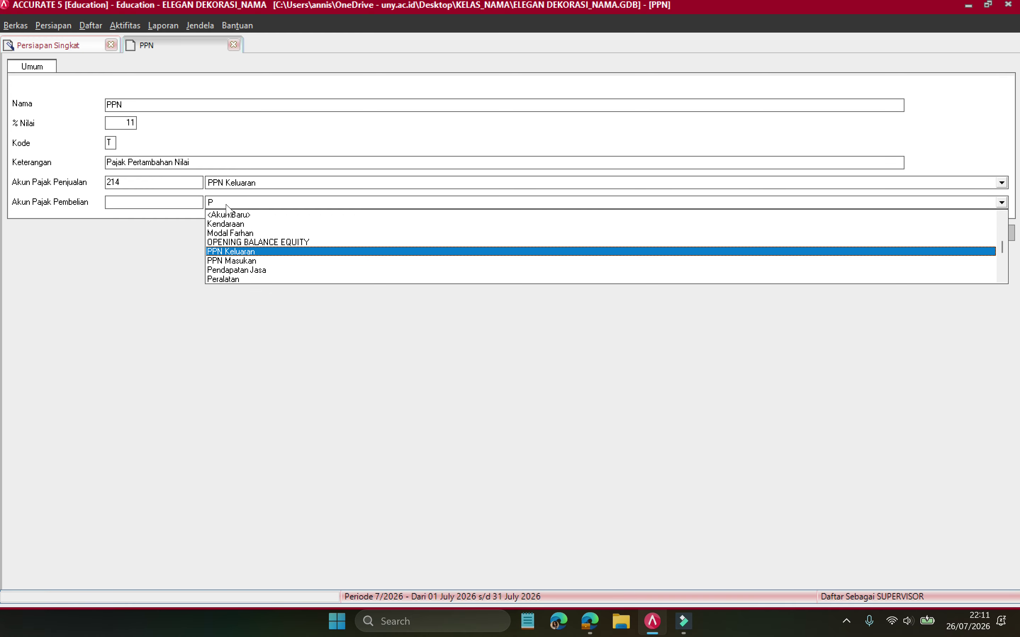
pyautogui.write('PPN M')
pyautogui.press('Return')
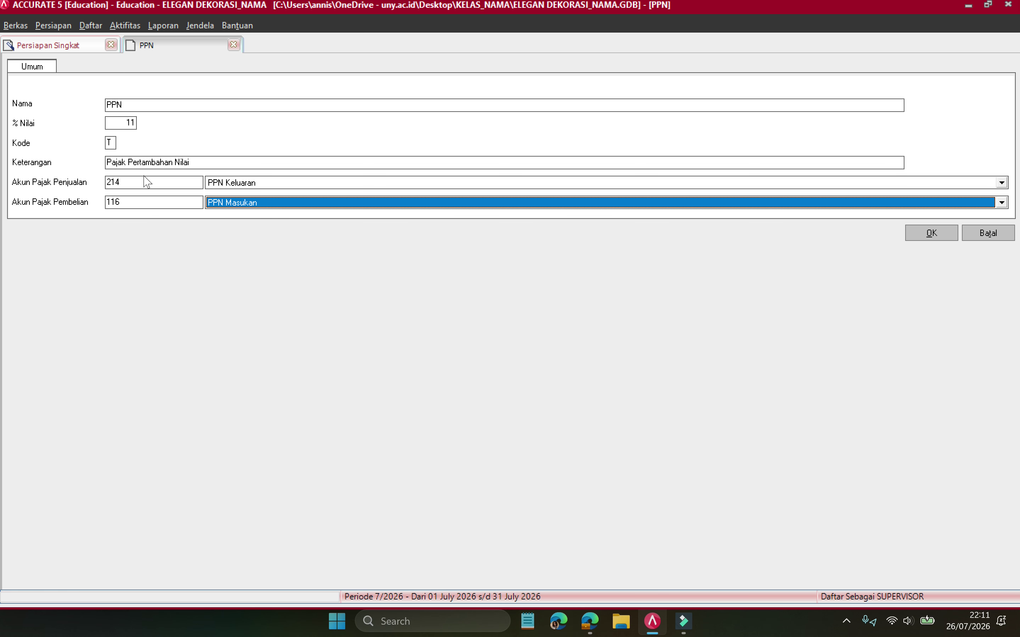
pyautogui.click(931, 239)
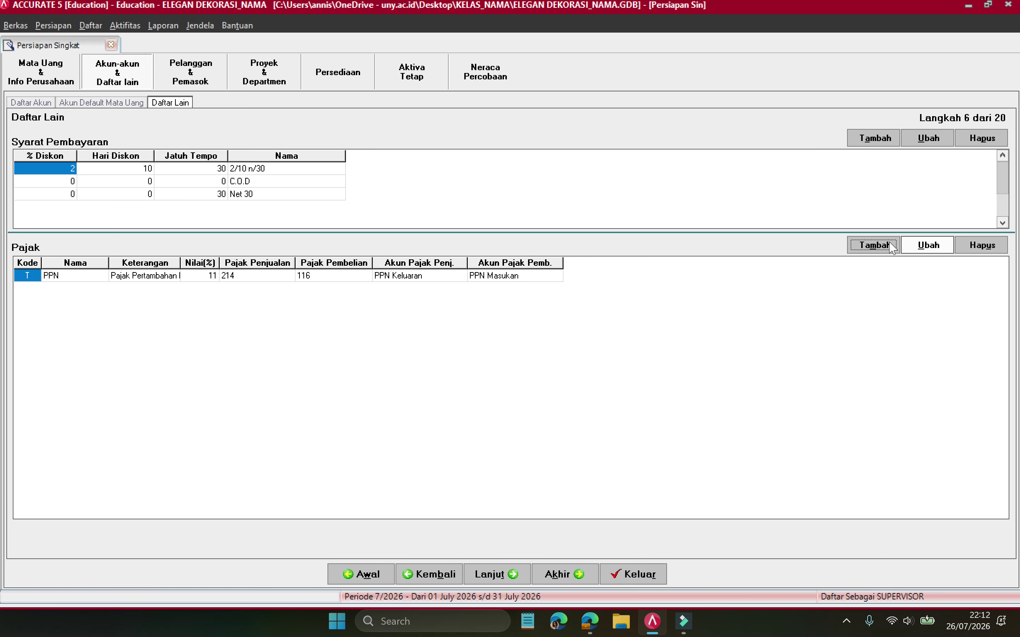
# Create another tax record named Tanpa Pajak with rate 0%, code N and description Tanpa Pajak.
pyautogui.click(889, 244)
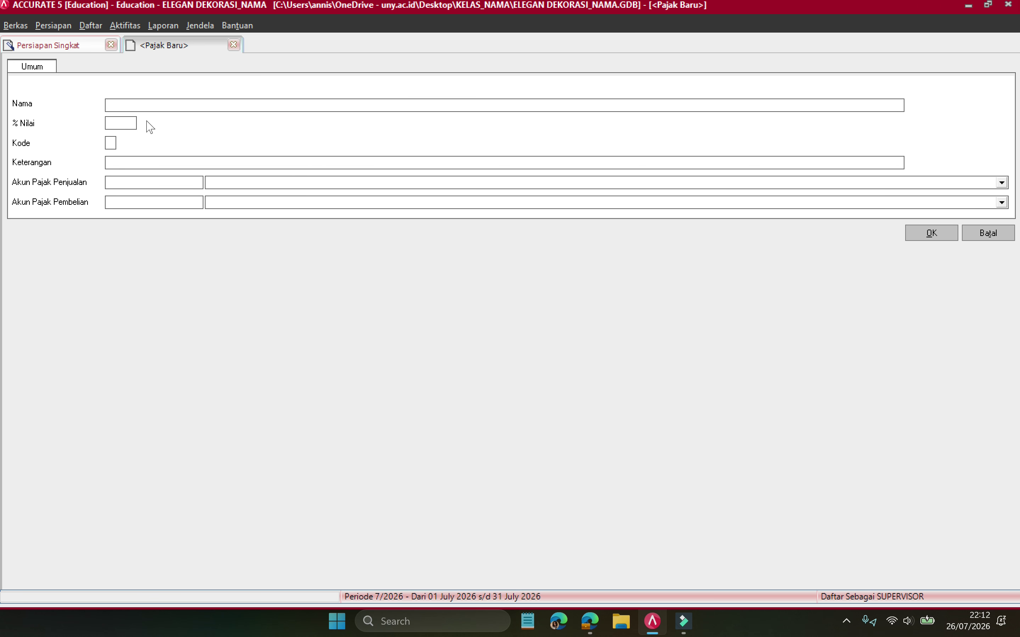
pyautogui.write('Tanpa Pajak')
pyautogui.press('Tab')
pyautogui.write('0')
pyautogui.press('Tab')
pyautogui.write('N')
pyautogui.press('Tab')
pyautogui.write('Tanpa Pajak')
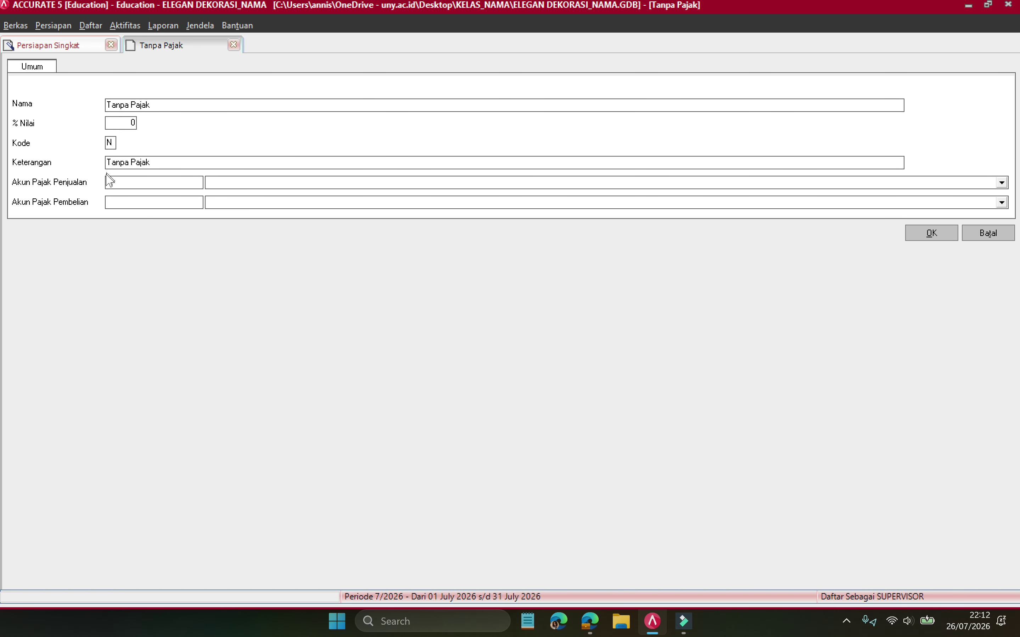
# Assign PPN Keluaran as the sales tax account and PPN Masukan as the purchase tax account for Tanpa Pajak, and save the tax.
pyautogui.click(126, 183)
pyautogui.click(220, 185)
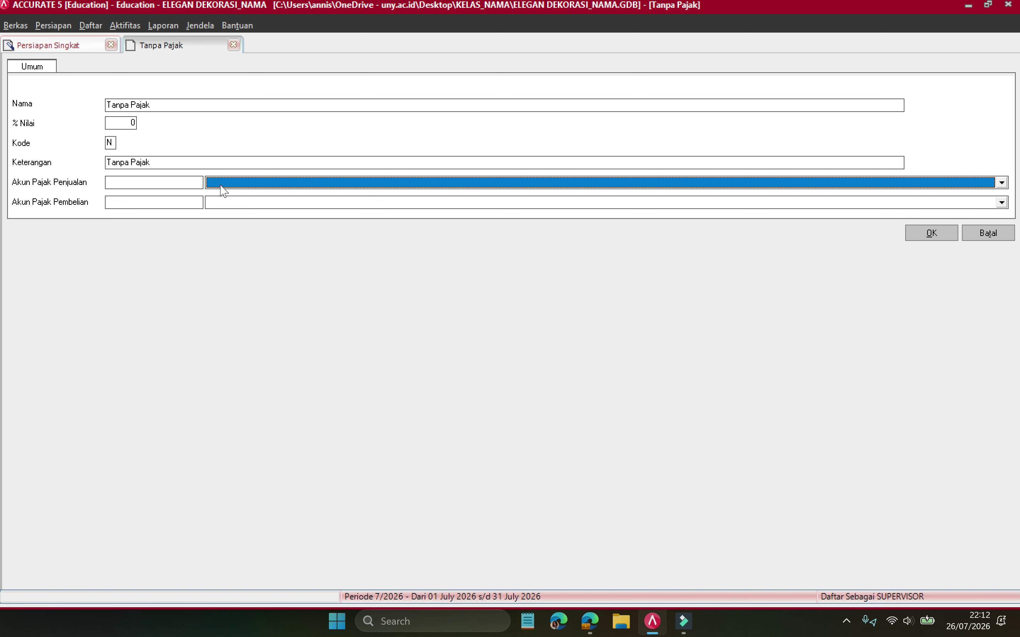
pyautogui.click(221, 186)
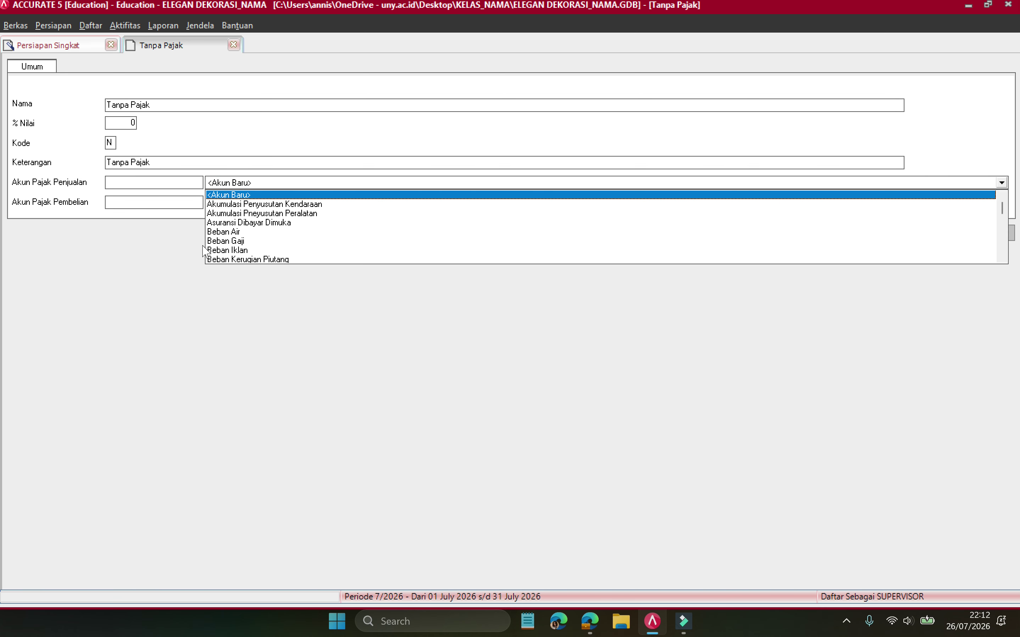
pyautogui.write('PPN Ke')
pyautogui.press('Return')
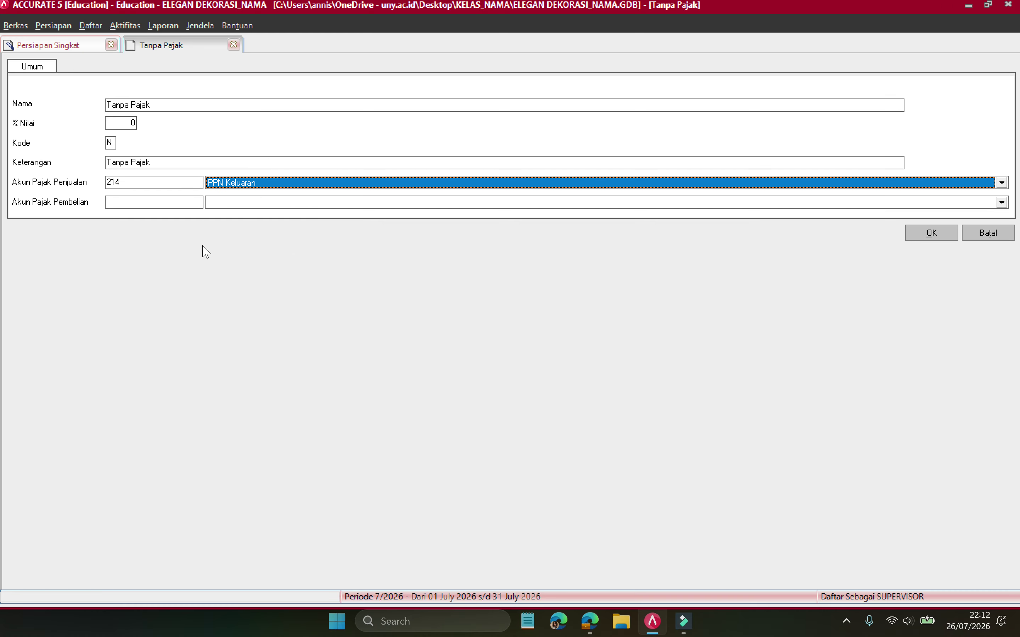
pyautogui.click(255, 204)
pyautogui.write('PPN Masukan')
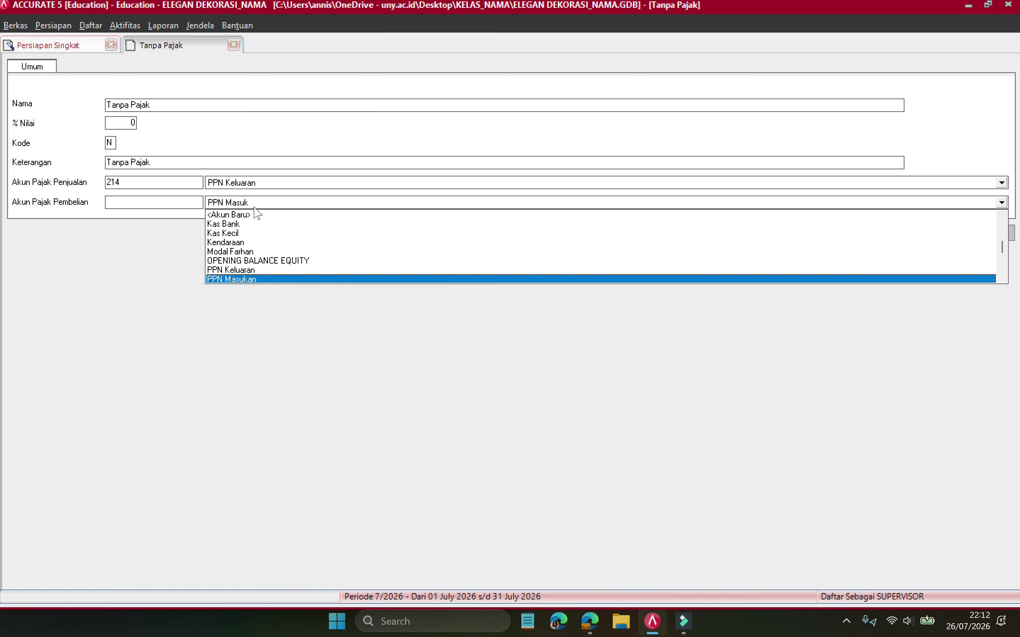
pyautogui.press('Return')
pyautogui.click(915, 233)
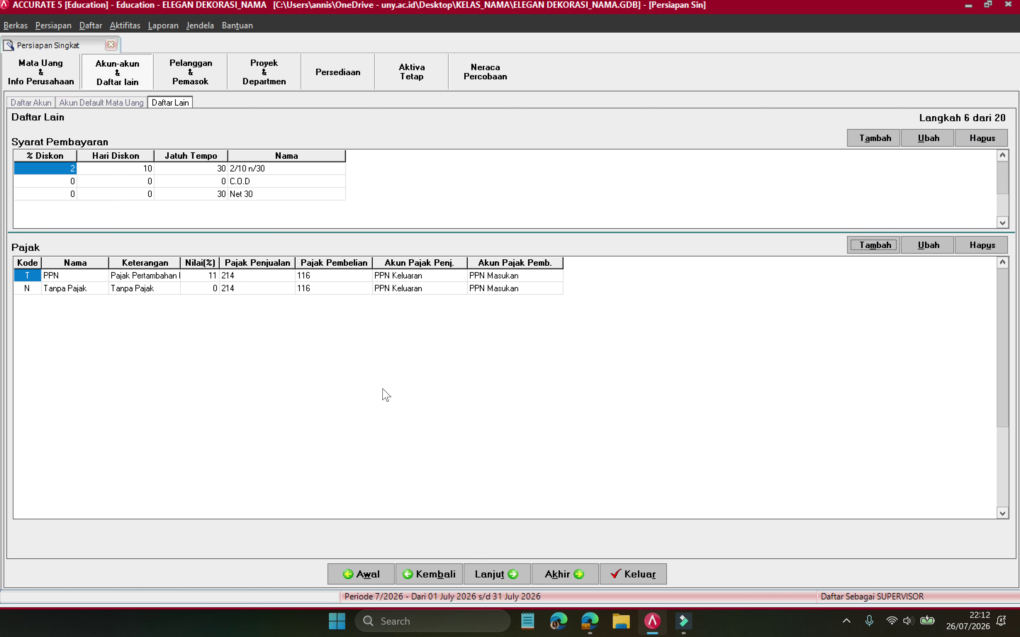
# Widen the Keterangan column of the Pajak list, and finish the Persiapan Singkat setup from its final page.
pyautogui.moveTo(180, 259); pyautogui.dragTo(294, 258)
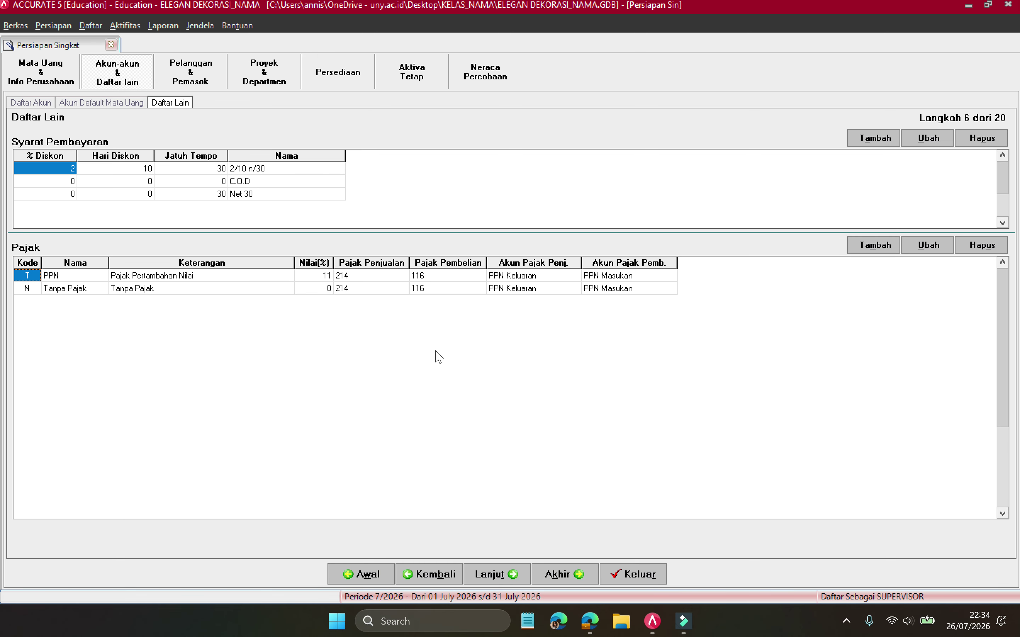
pyautogui.click(575, 575)
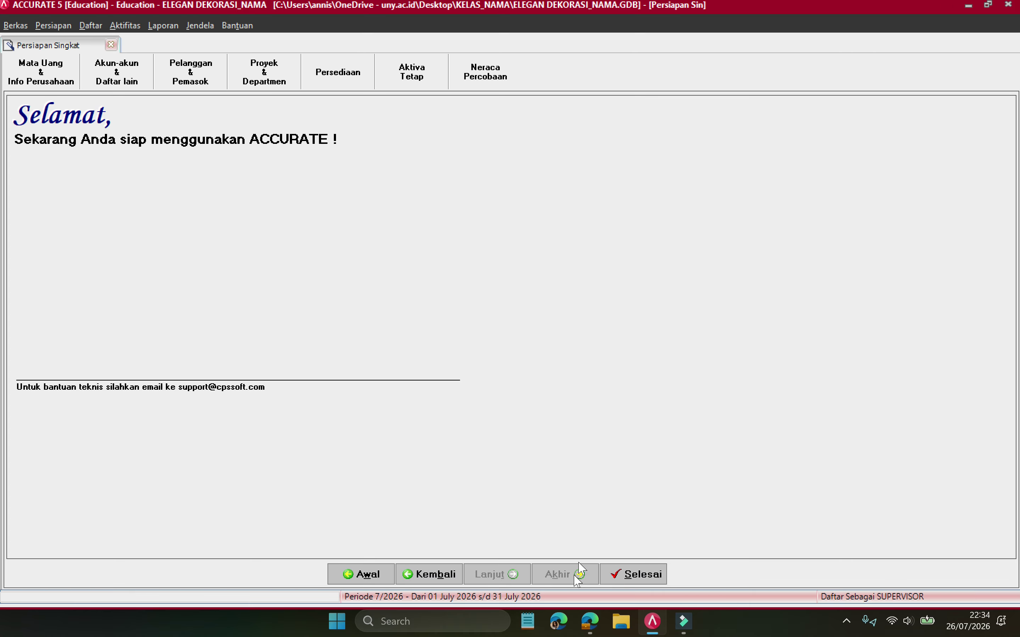
pyautogui.click(641, 578)
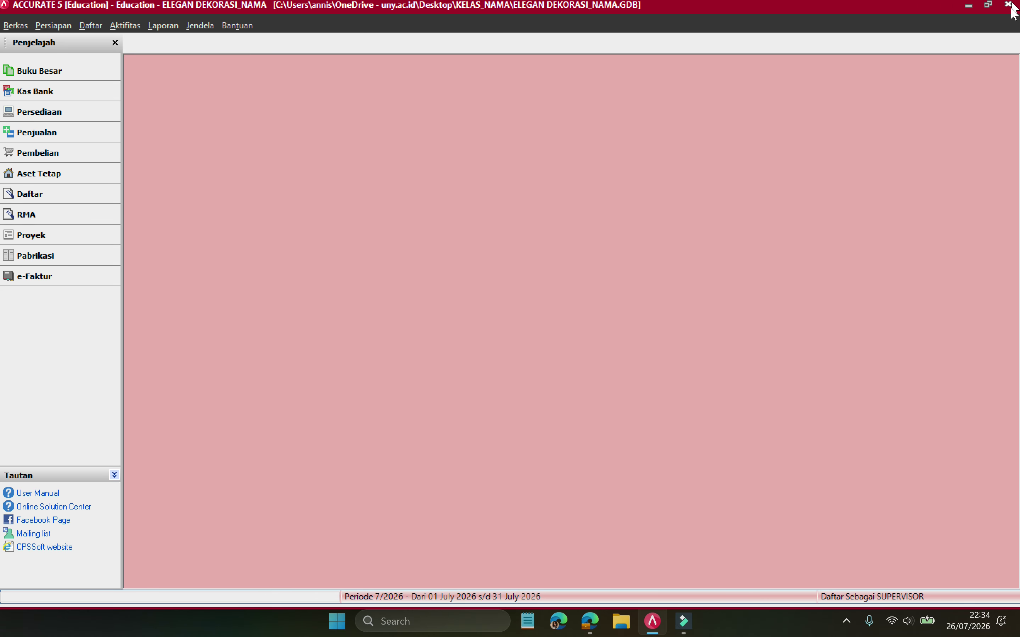
# Close the ELEGAN DEKORASI_NAMA company database window and answer the closing dialogs.
pyautogui.click(1009, 5)
pyautogui.click(482, 343)
pyautogui.click(505, 351)
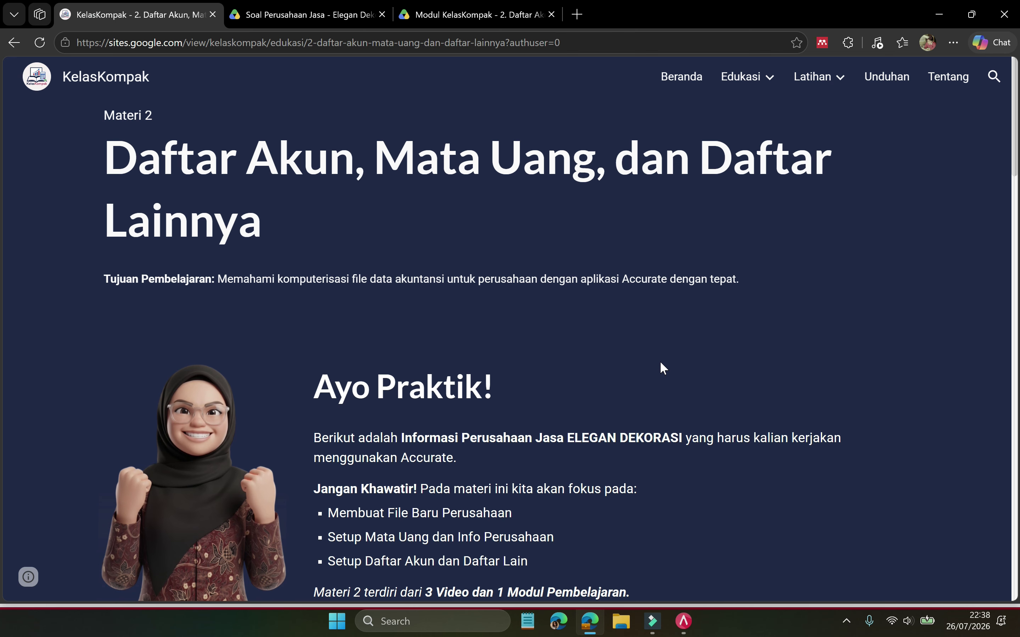
# Review the KelasKompak Materi 2 page in the browser, including its practice topics, Soal Kasus, learning videos and module.
pyautogui.scroll(-3, 663, 367)
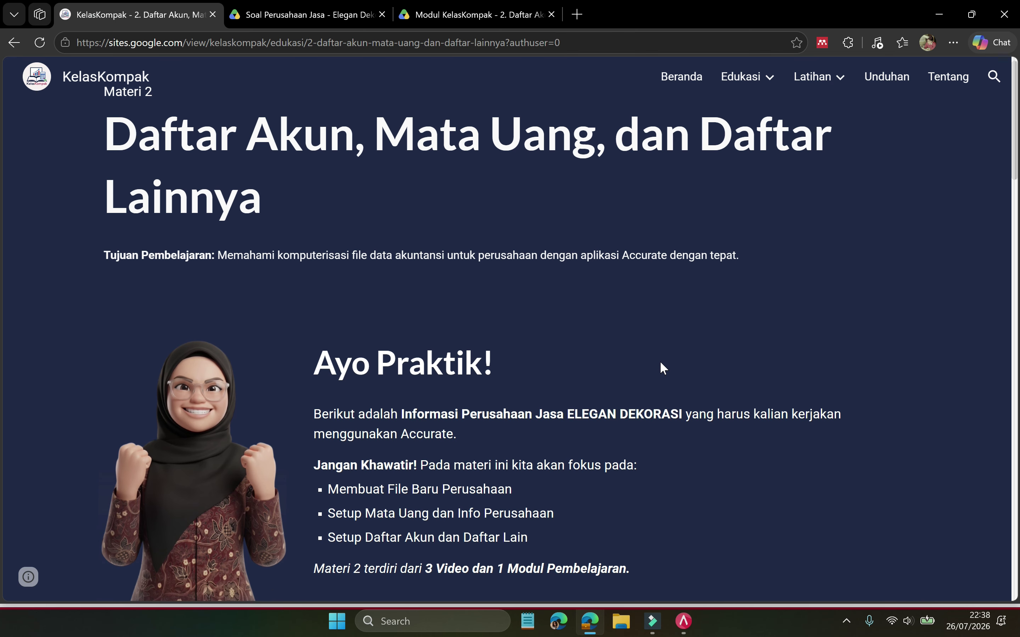
pyautogui.scroll(-2, 659, 360)
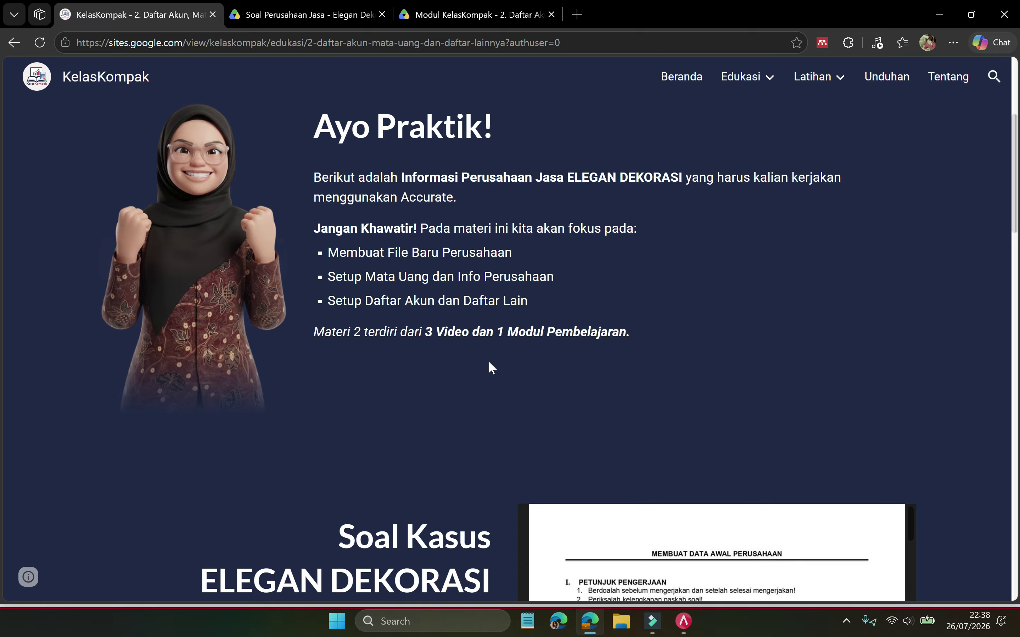
pyautogui.scroll(-3, 489, 363)
pyautogui.scroll(-3, 489, 363)
pyautogui.scroll(-6, 488, 361)
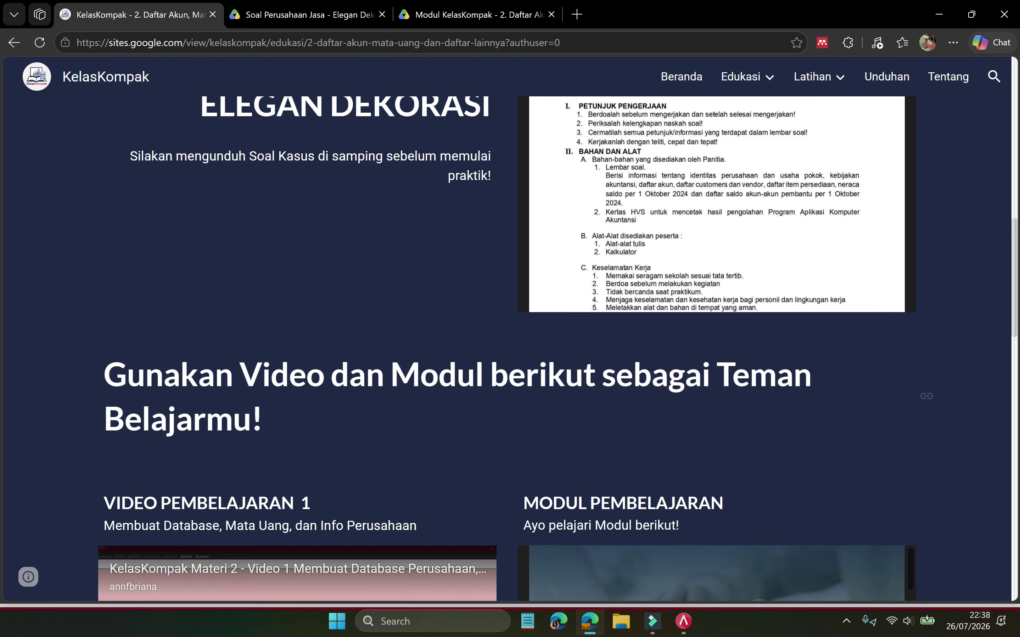
pyautogui.scroll(-5, 488, 361)
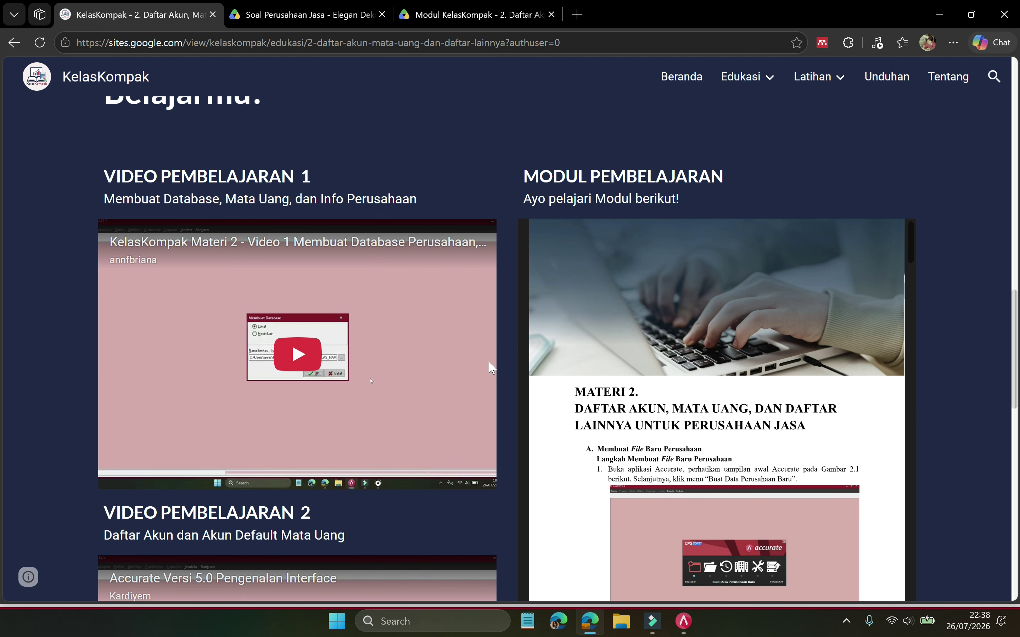
pyautogui.scroll(12, 488, 360)
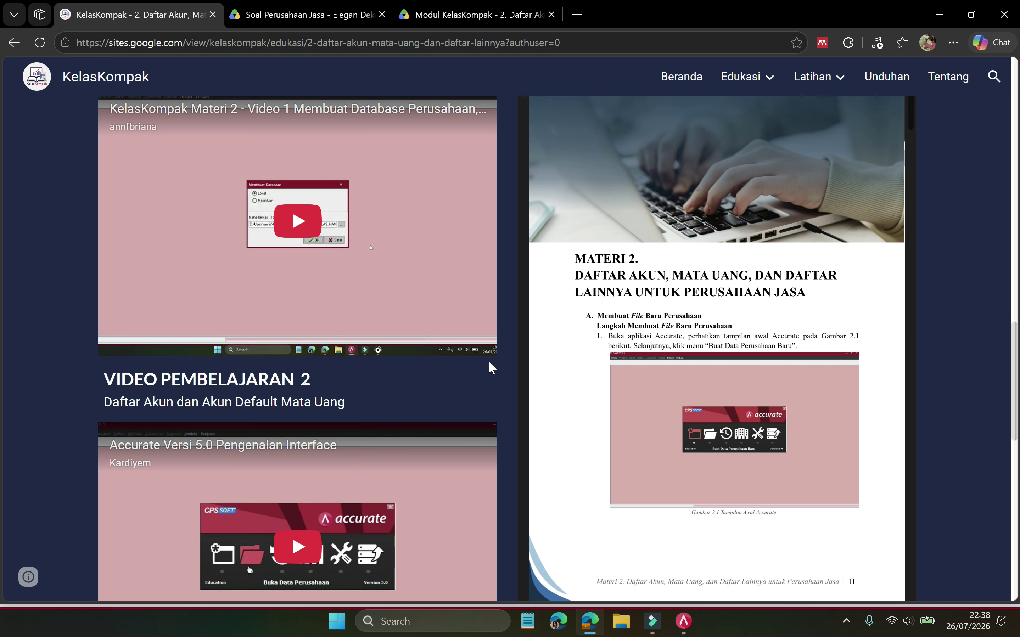
pyautogui.scroll(10, 488, 361)
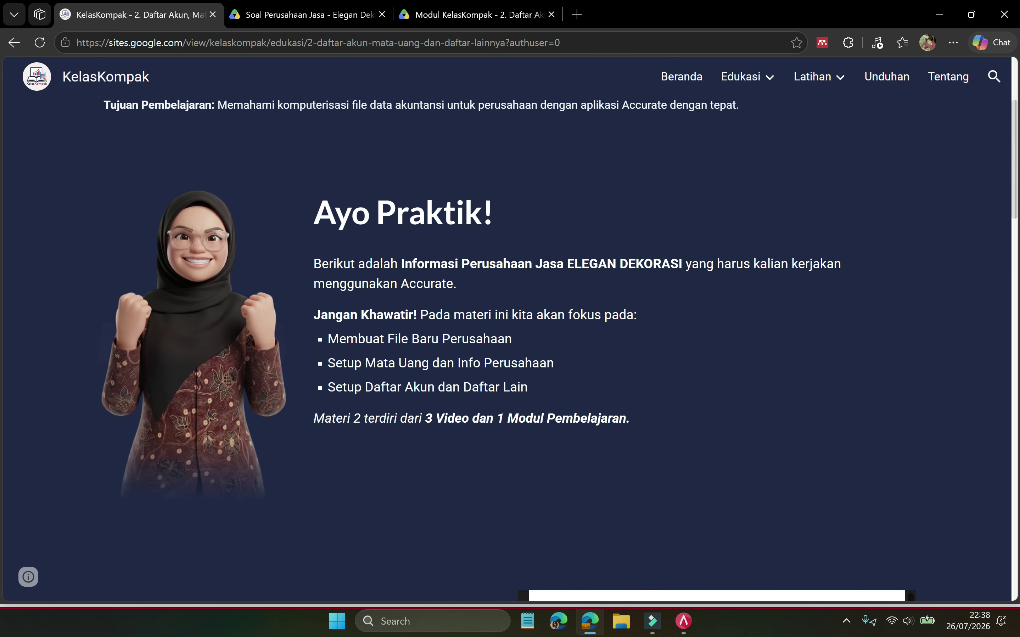